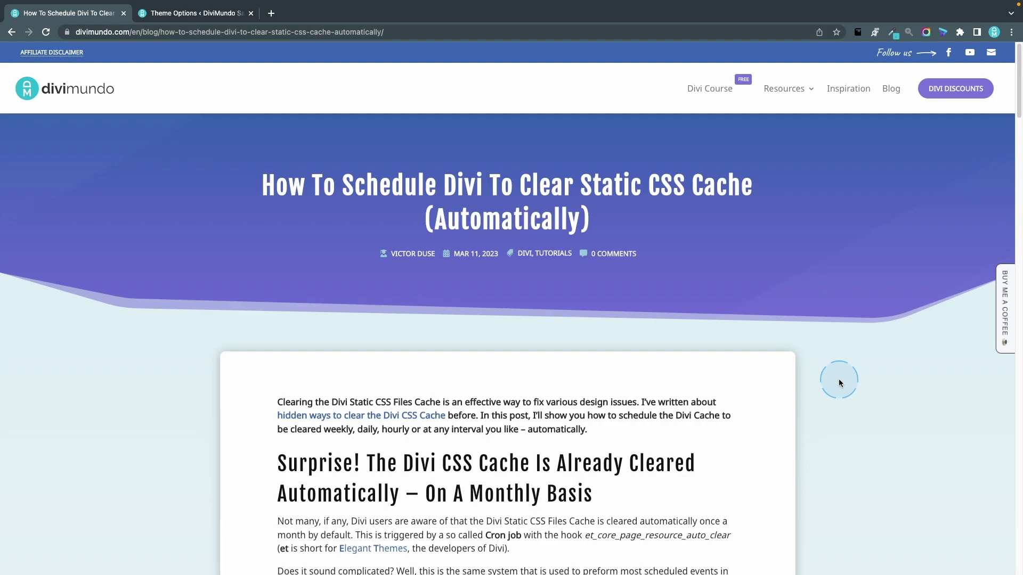
Clear the Static CSS File Generation cache under Divi Theme Options Builder > Advanced
click(193, 15)
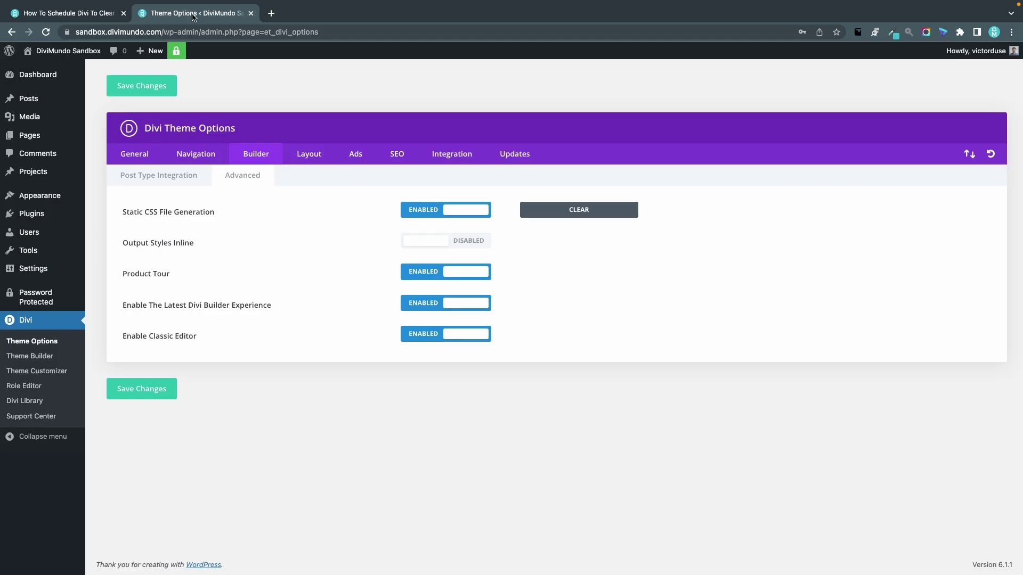
click(334, 354)
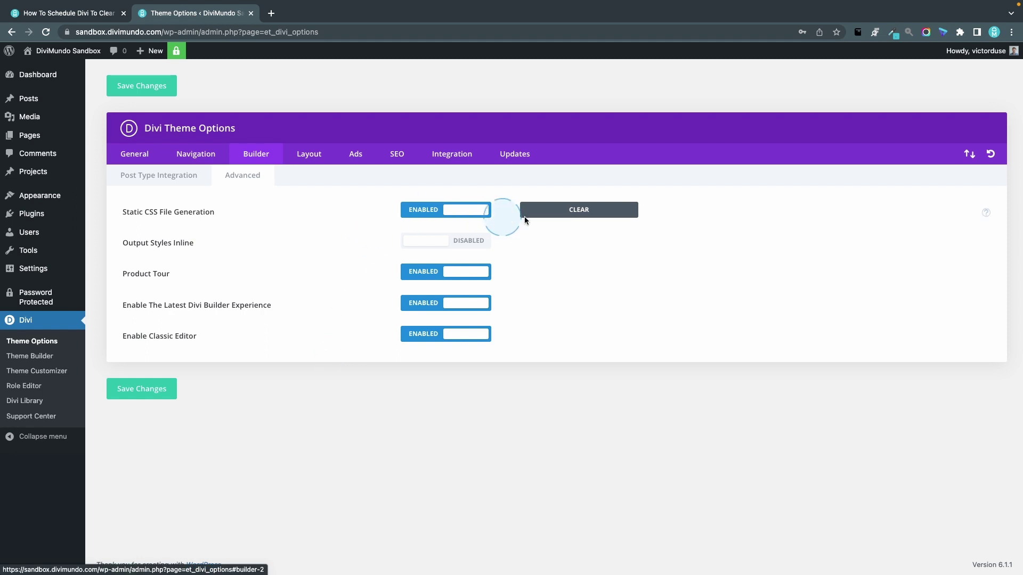
click(571, 210)
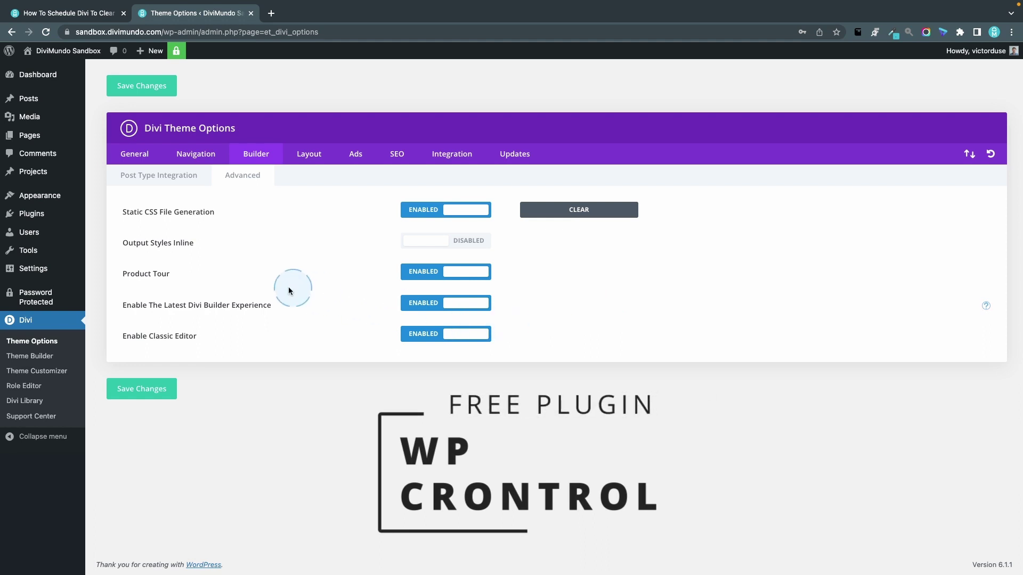
Search the plugin directory for 'wp crontrol', then install and activate WP Crontrol
click(13, 220)
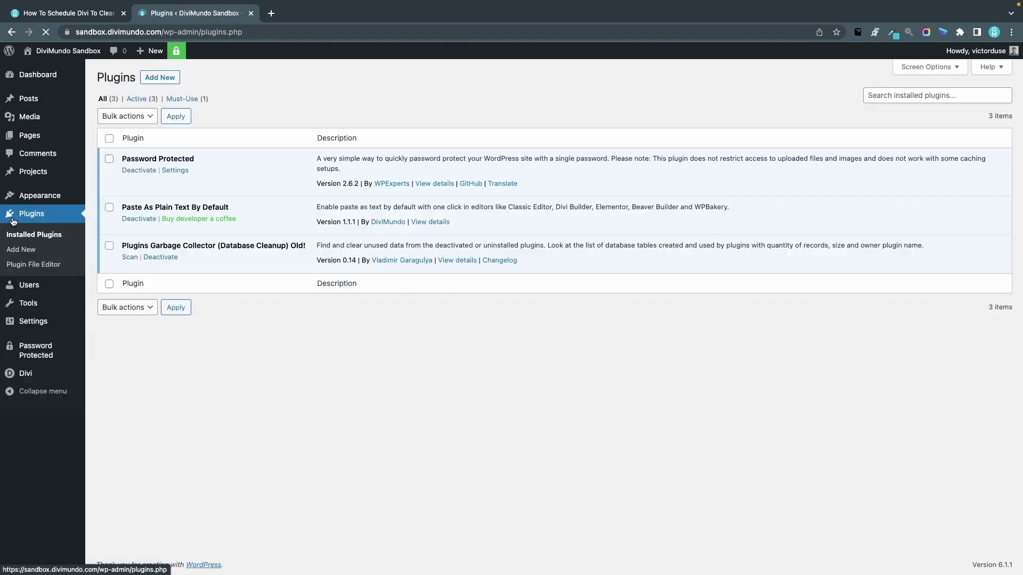
click(160, 77)
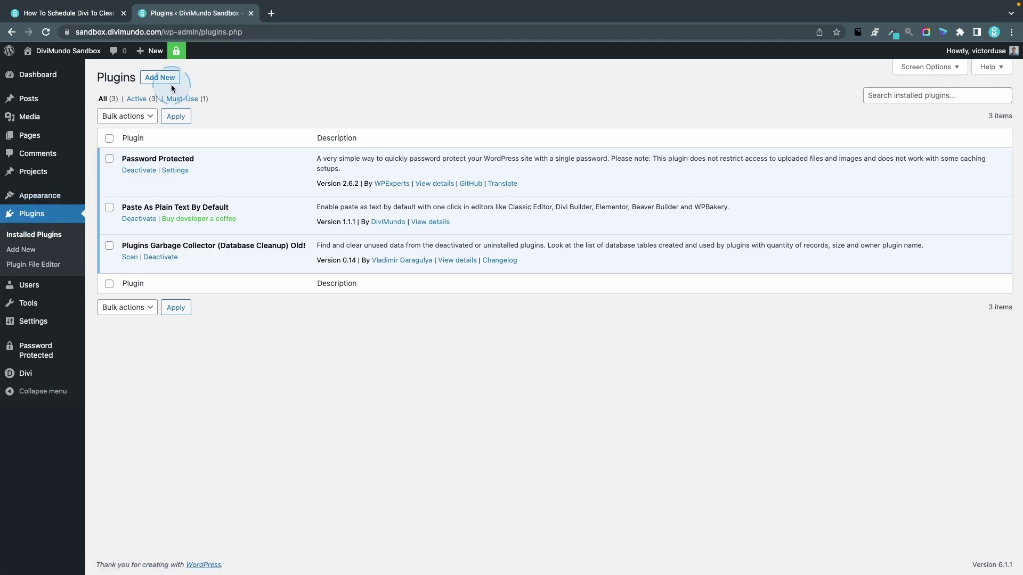
click(880, 112)
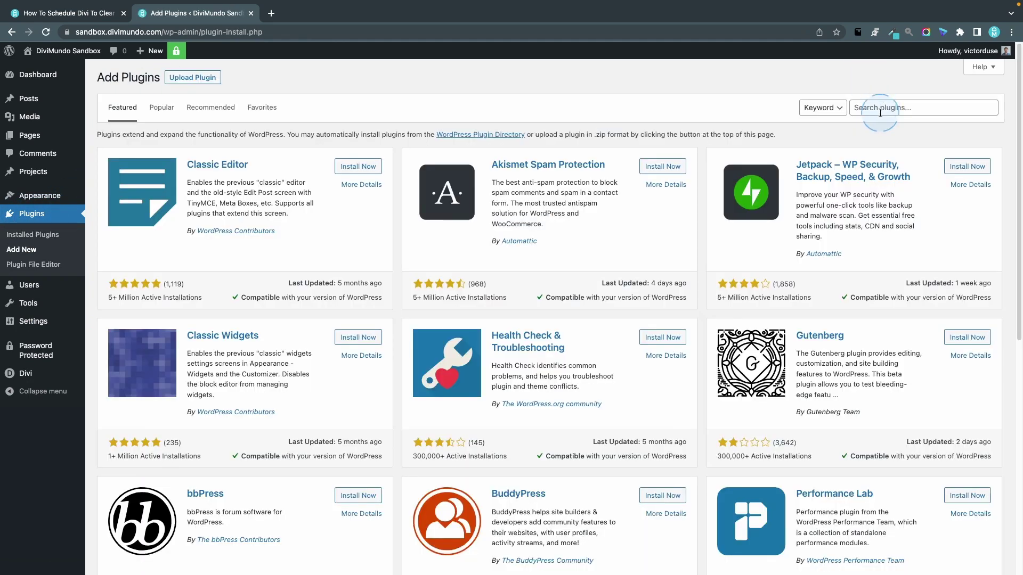
text(wp)
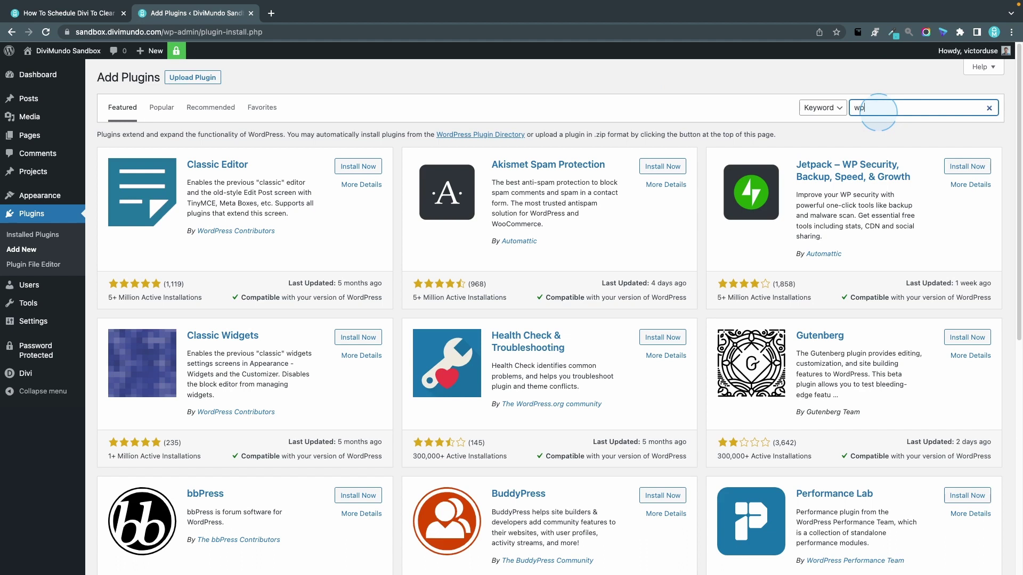
text( crontrol)
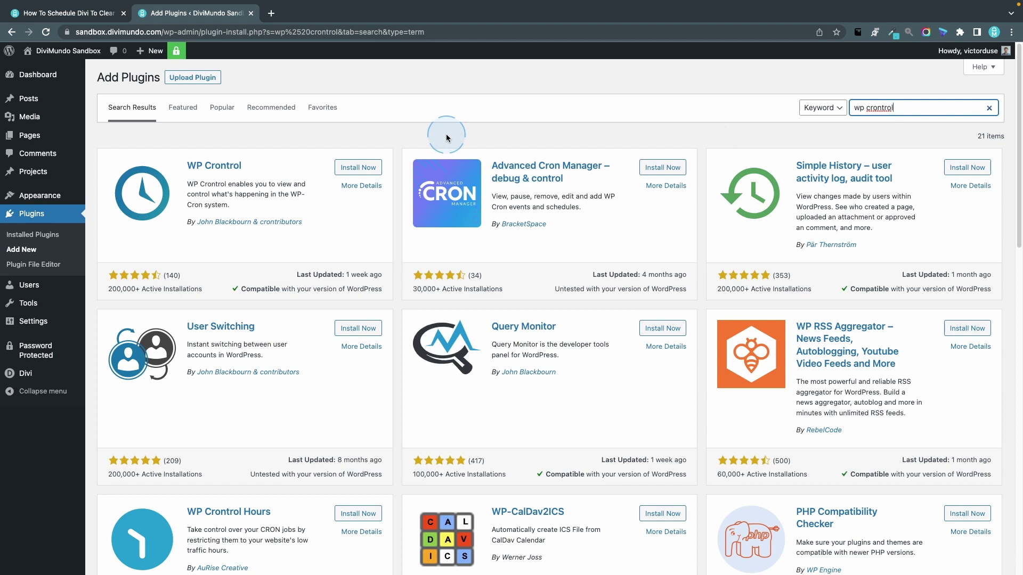
click(347, 168)
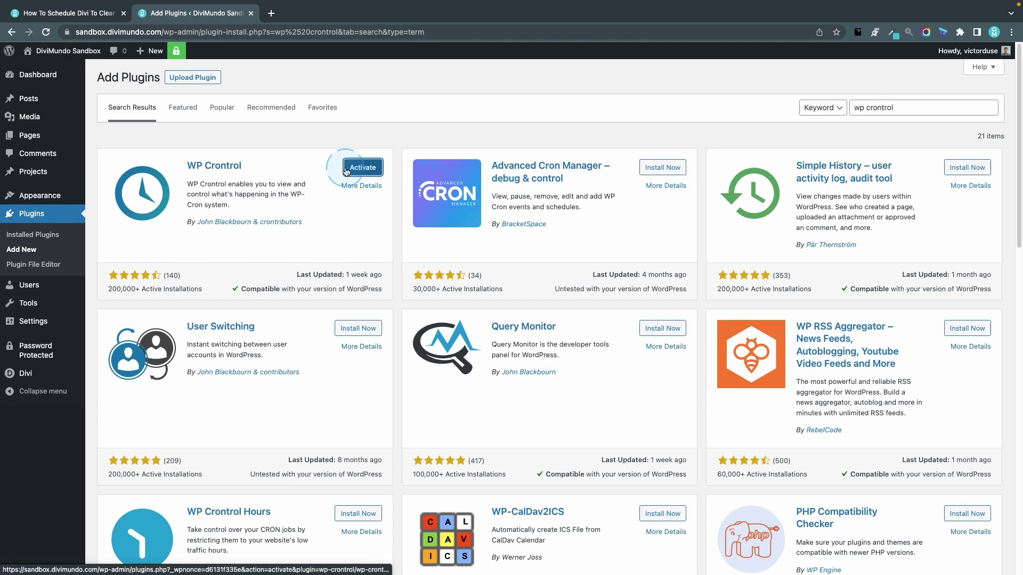
click(344, 168)
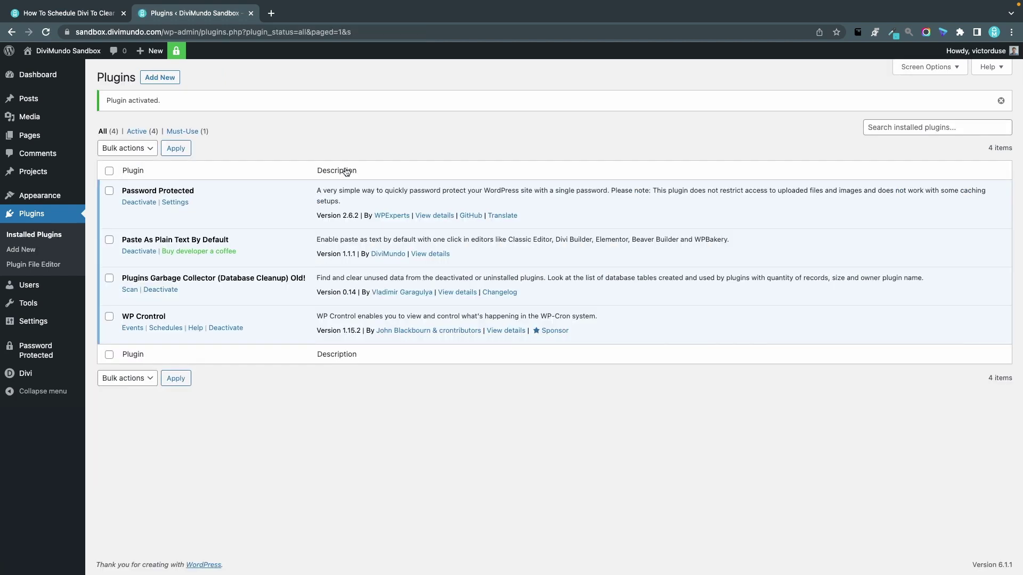
mouse_move(39, 323)
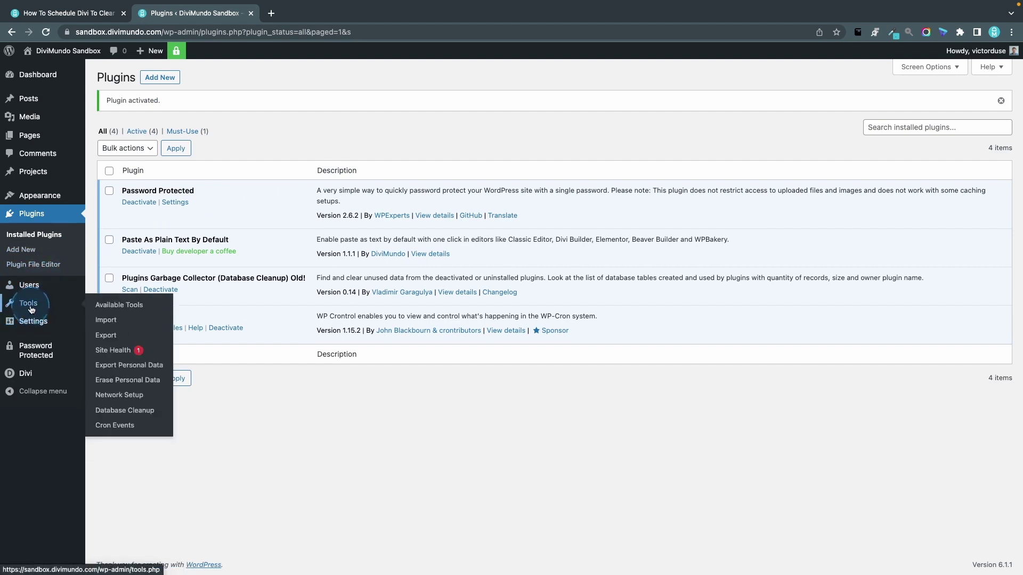
Open Tools > Cron Events and scroll to et_core_page_resource_auto_clear, recurring Once Monthly
click(133, 426)
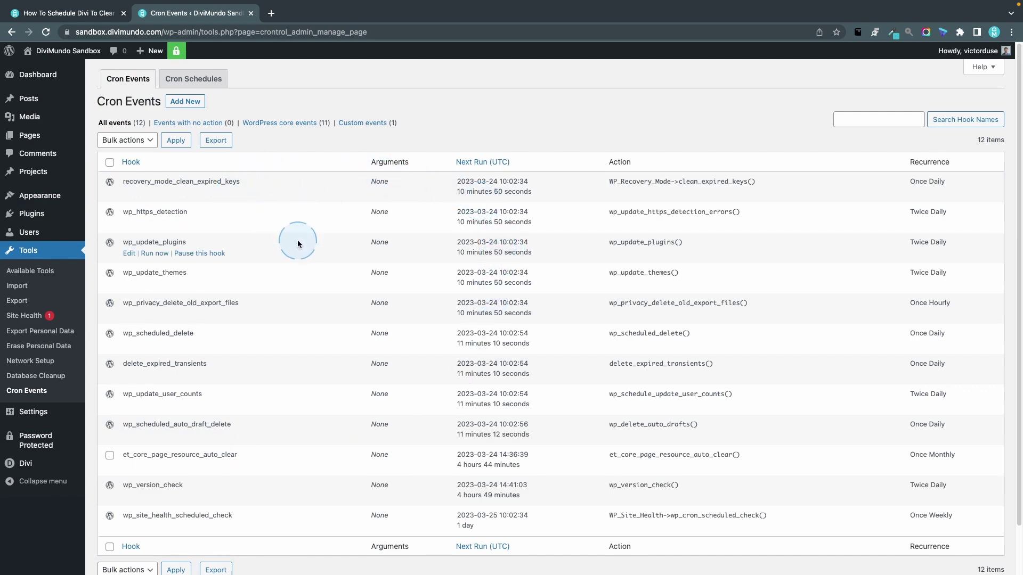
scroll(297, 241, down, 2)
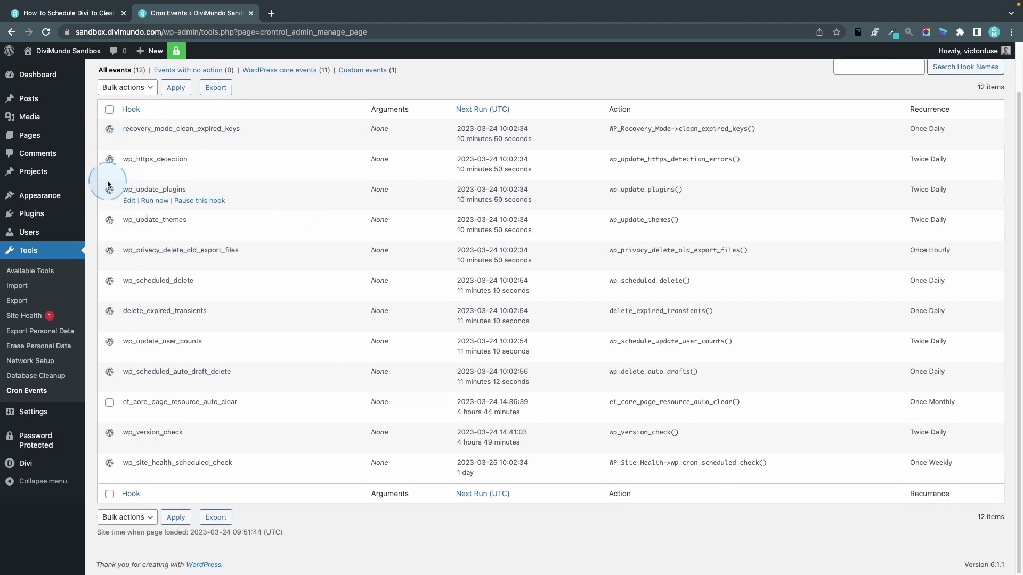
scroll(376, 279, up, 2)
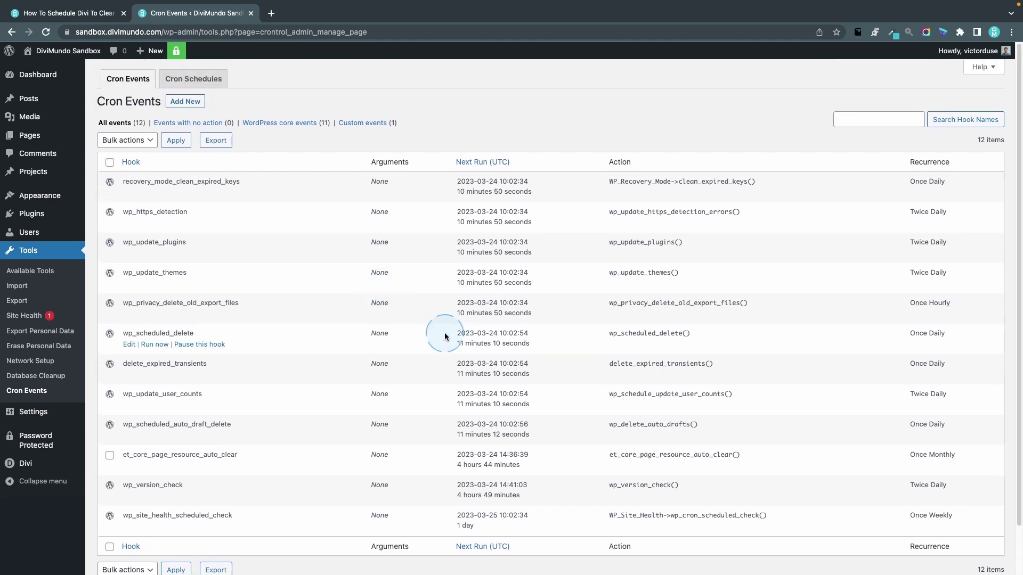
scroll(446, 336, down, 2)
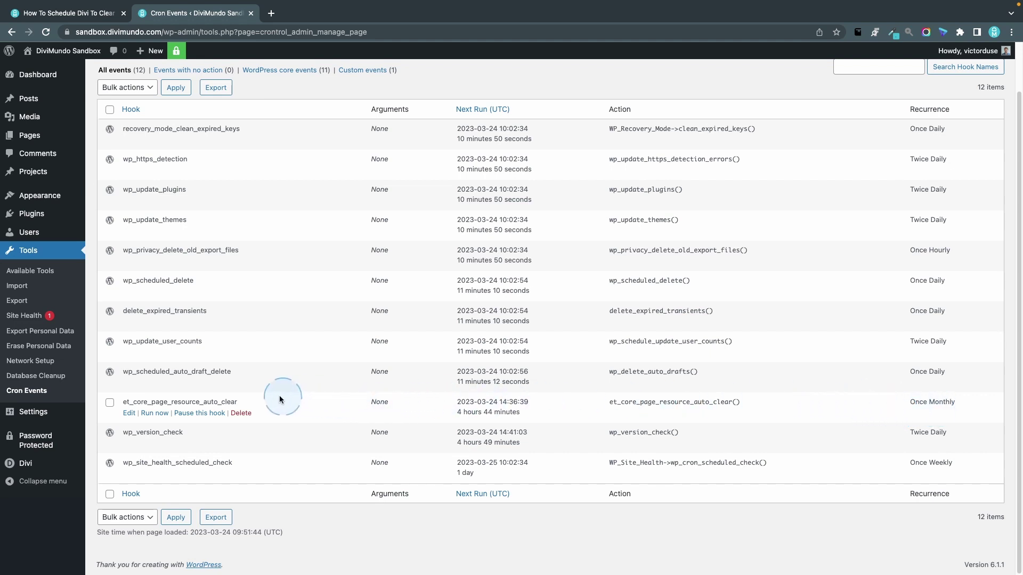
Edit et_core_page_resource_auto_clear to run Now with Once Daily recurrence and update the event
click(130, 413)
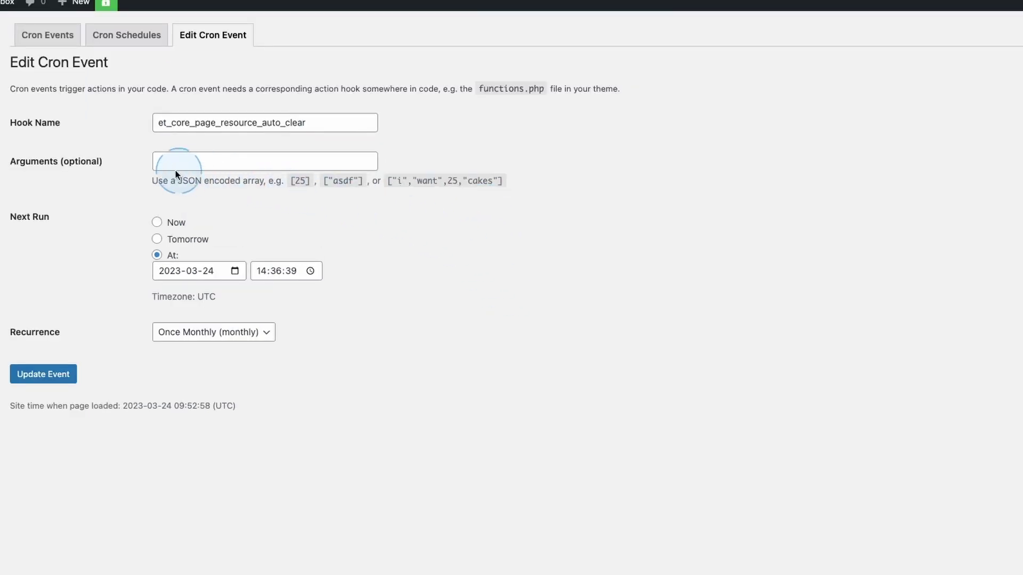
click(157, 223)
key(Tab)
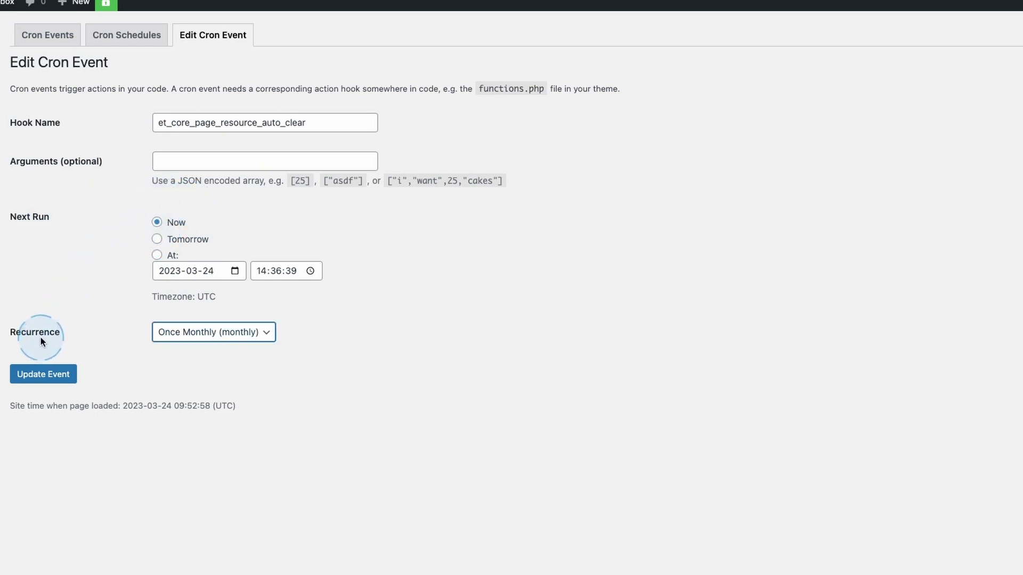
click(268, 330)
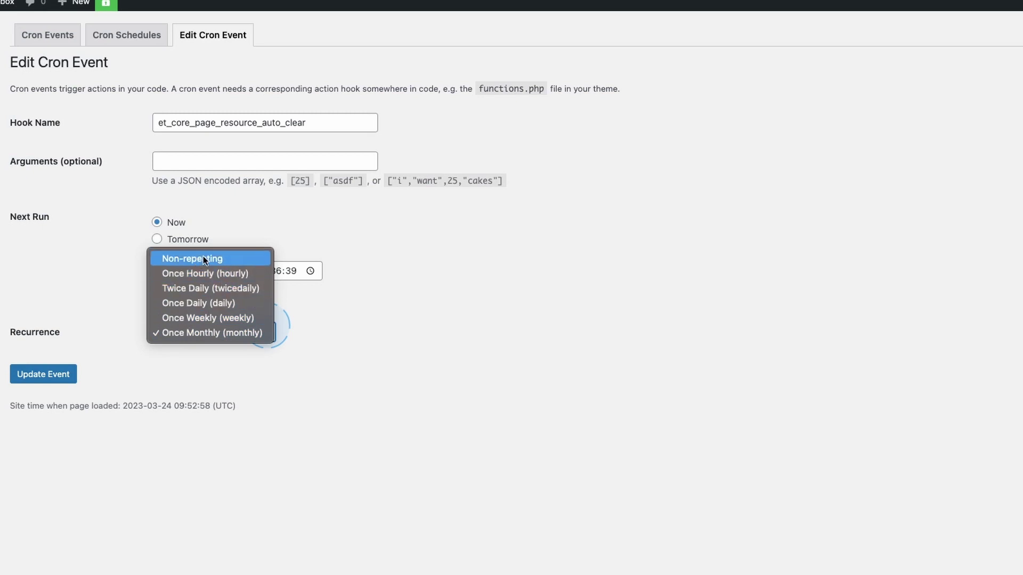
click(233, 302)
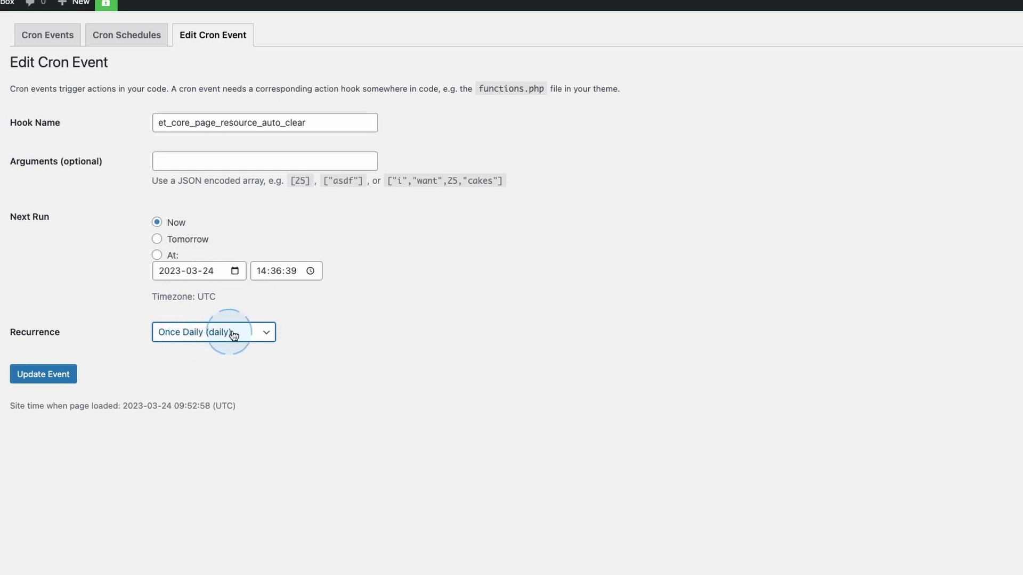
click(274, 274)
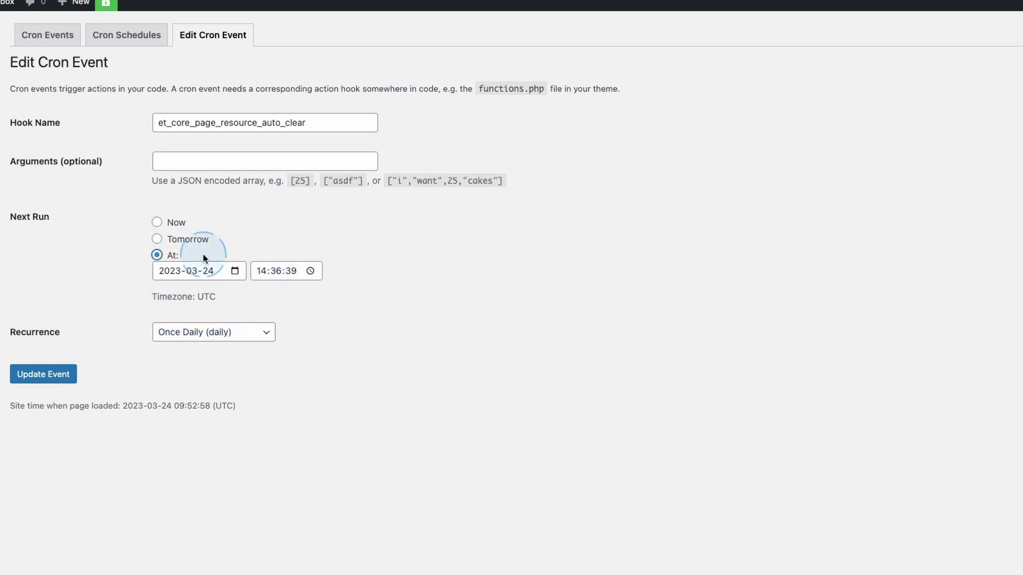
click(170, 223)
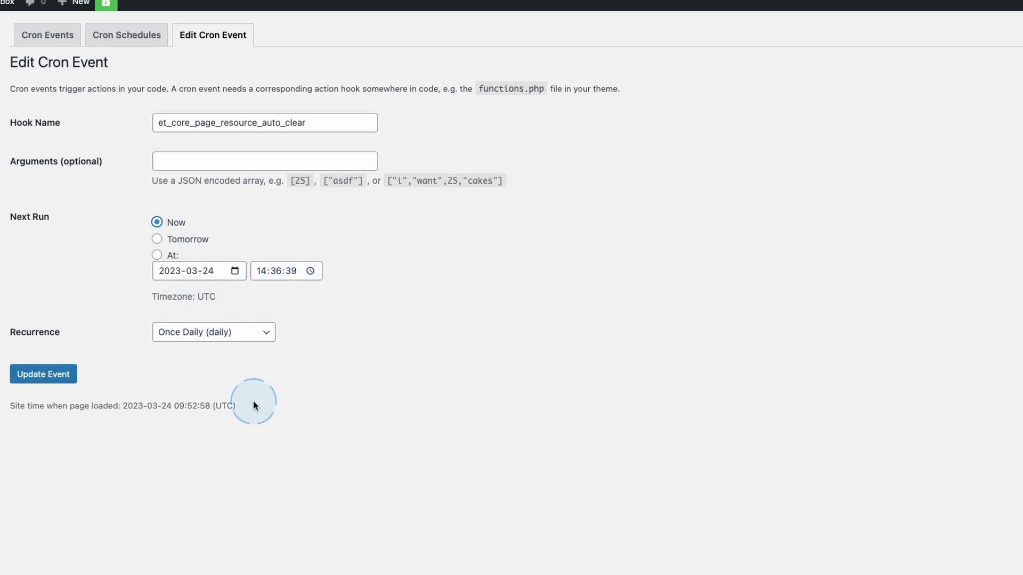
click(44, 375)
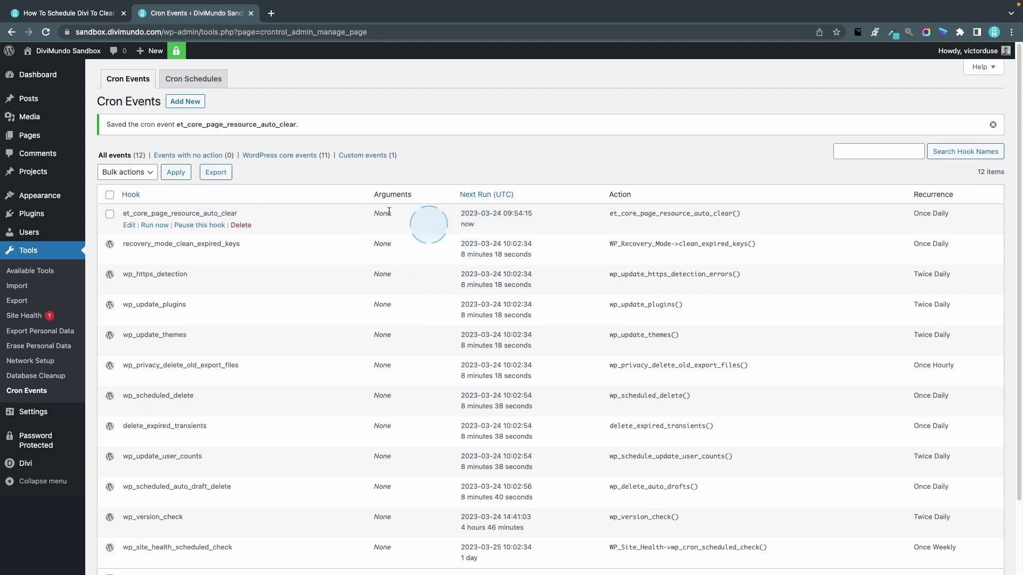
Reload Cron Events, reopen et_core_page_resource_auto_clear and review its recurrence options
click(46, 32)
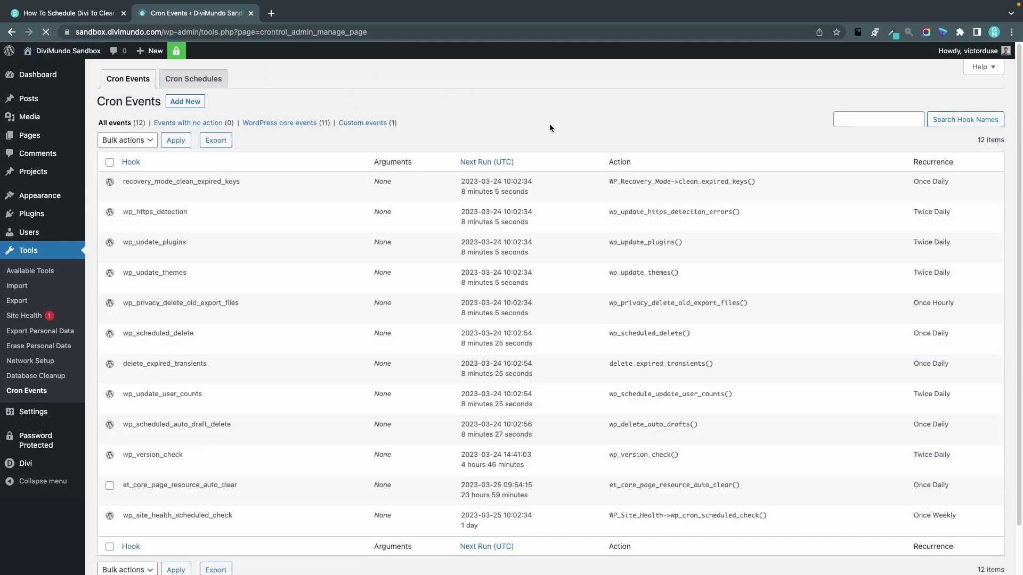
scroll(165, 420, down, 2)
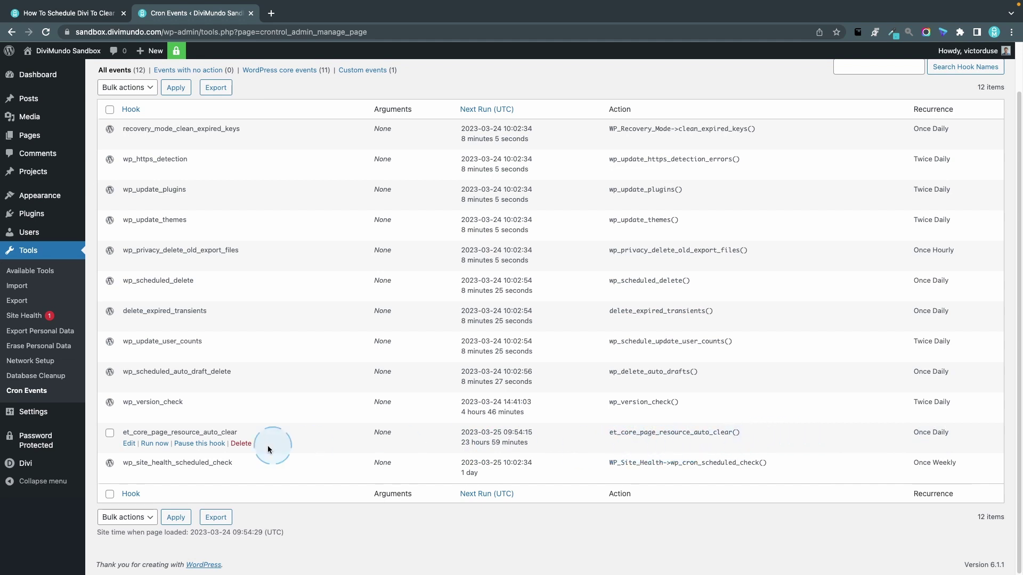
click(129, 444)
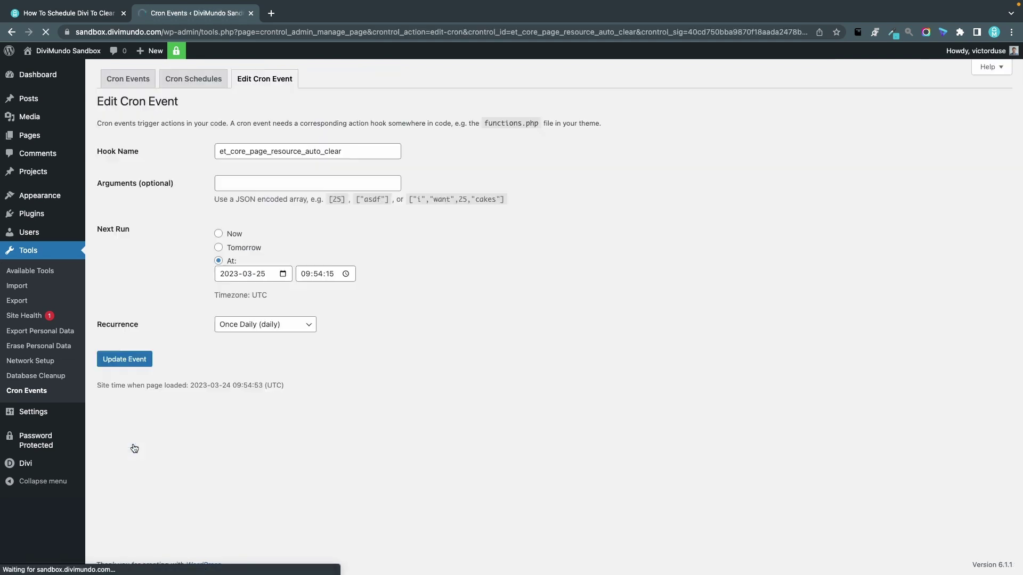
click(281, 325)
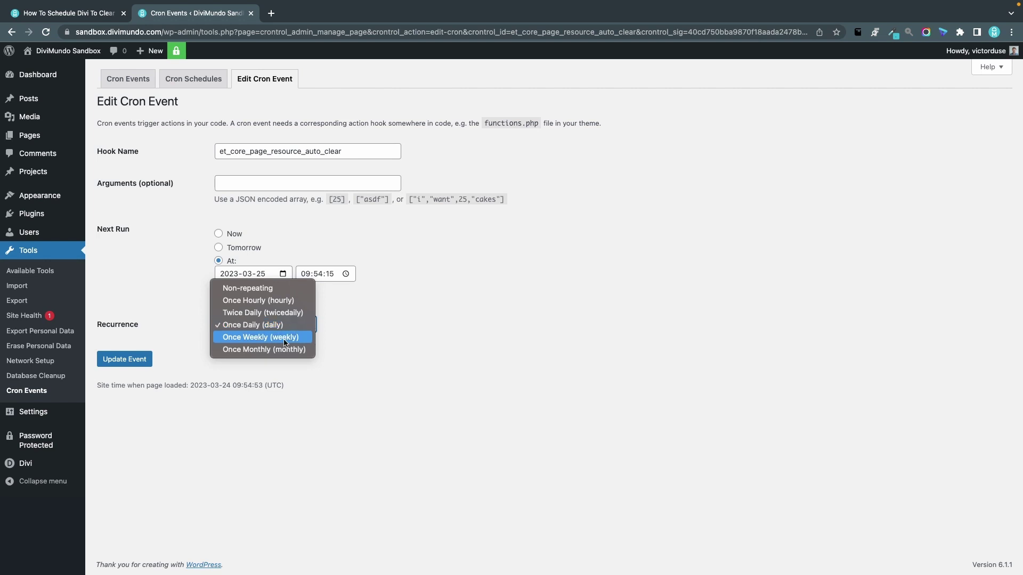
Close the recurrence list at Once Daily and go to Settings > Cron Schedules
click(504, 327)
click(199, 497)
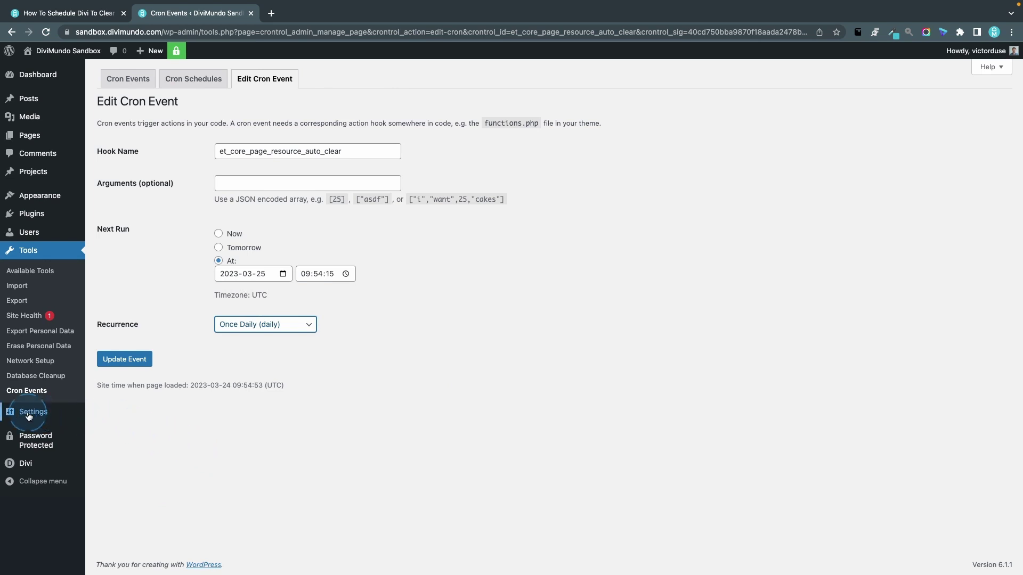
mouse_move(35, 412)
click(141, 523)
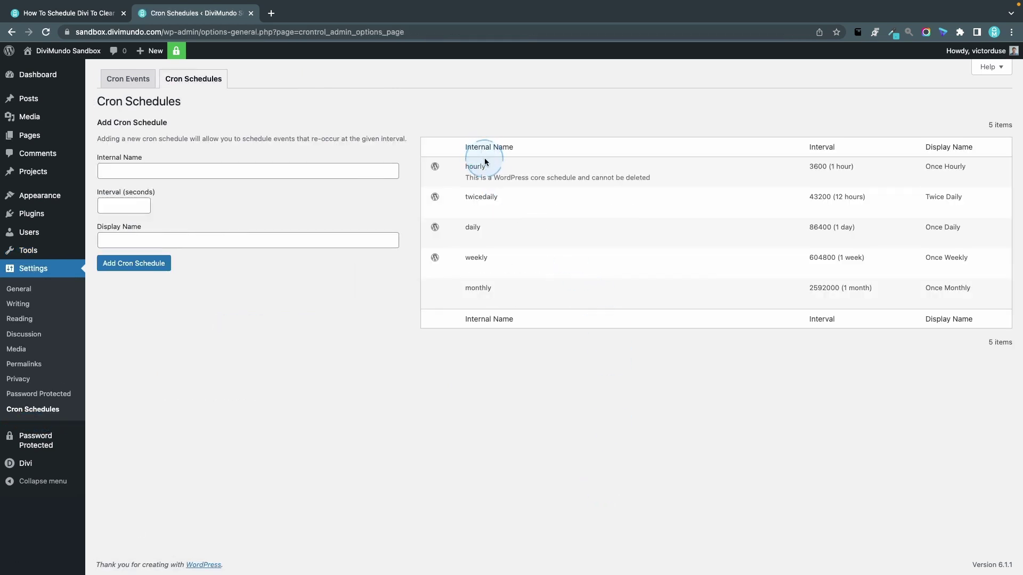
click(196, 168)
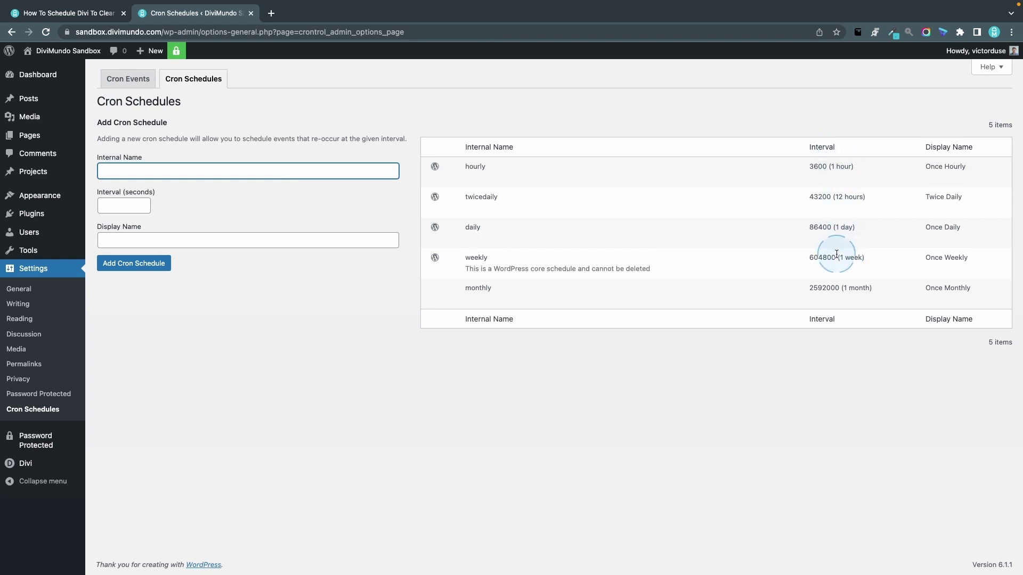
drag(835, 257, 812, 257)
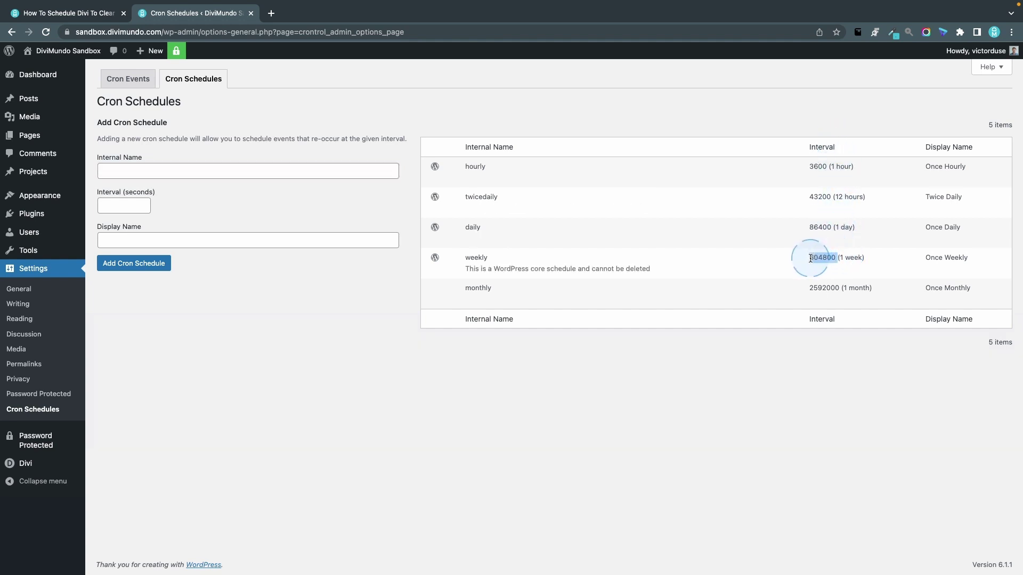
double_click(827, 260)
Add cron schedule 'twiceweekly', display name 'Twice Weekly', interval 302400 seconds
click(207, 173)
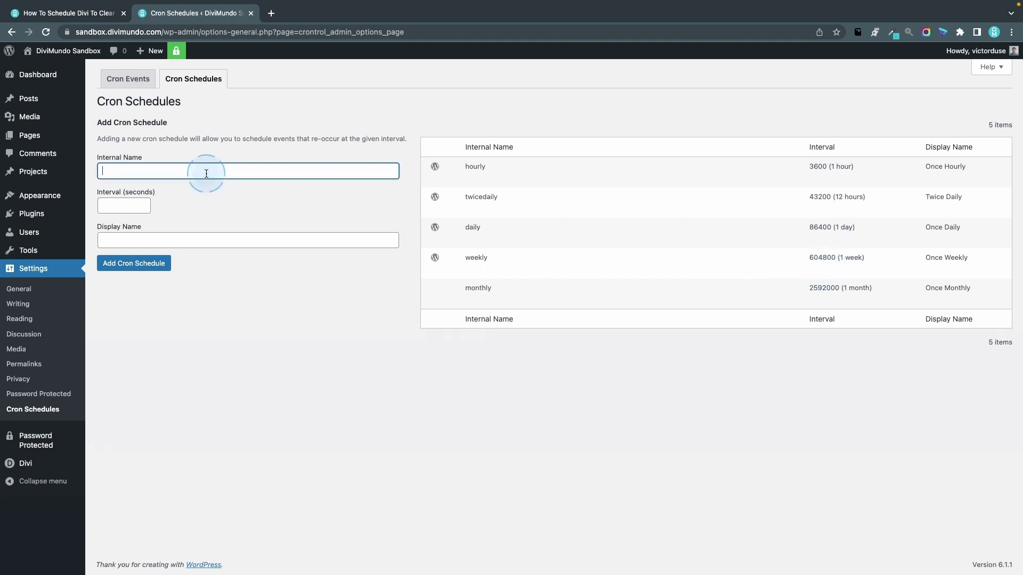
text(twiceweekly)
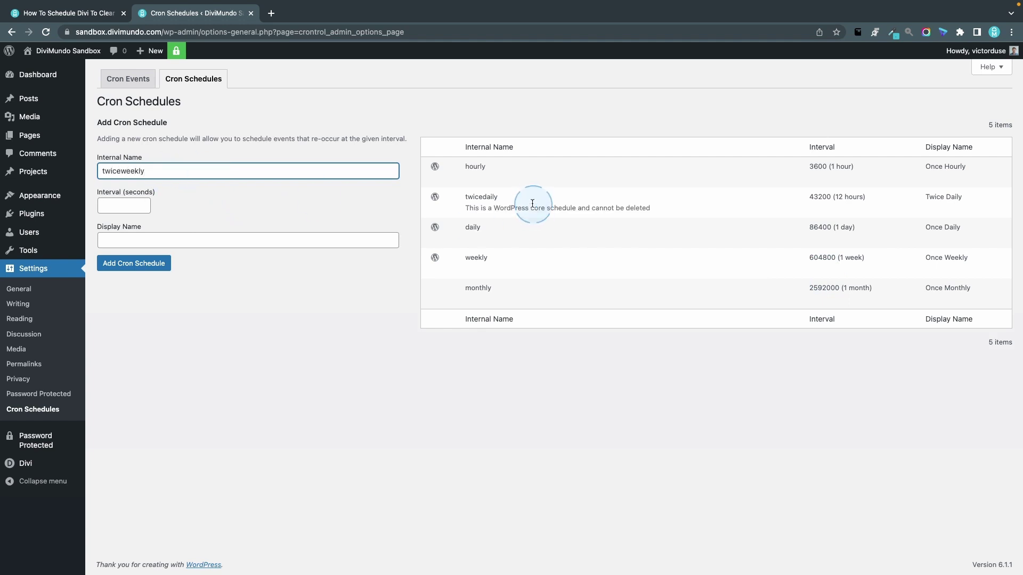
click(190, 244)
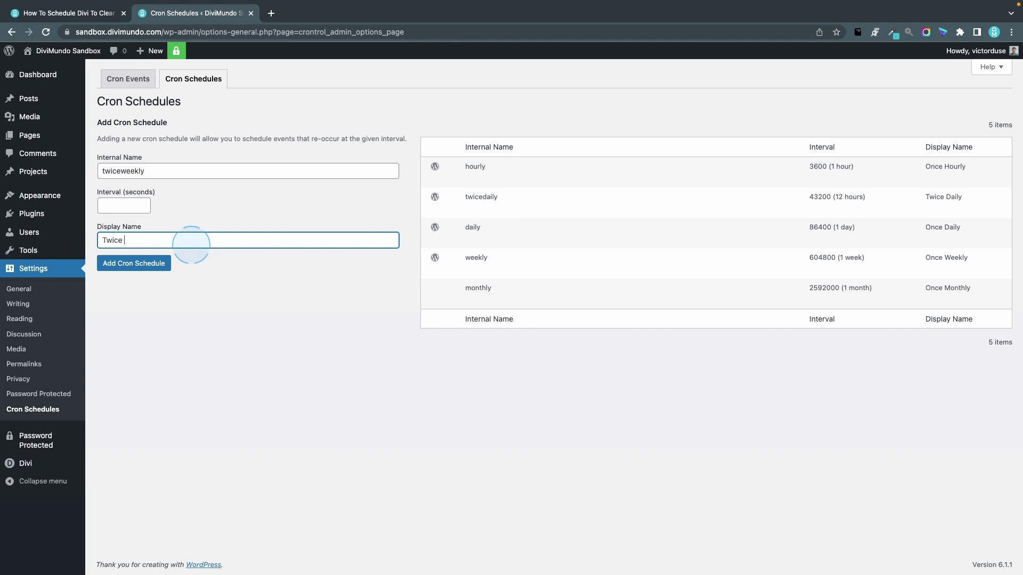
text(Twice Weekly)
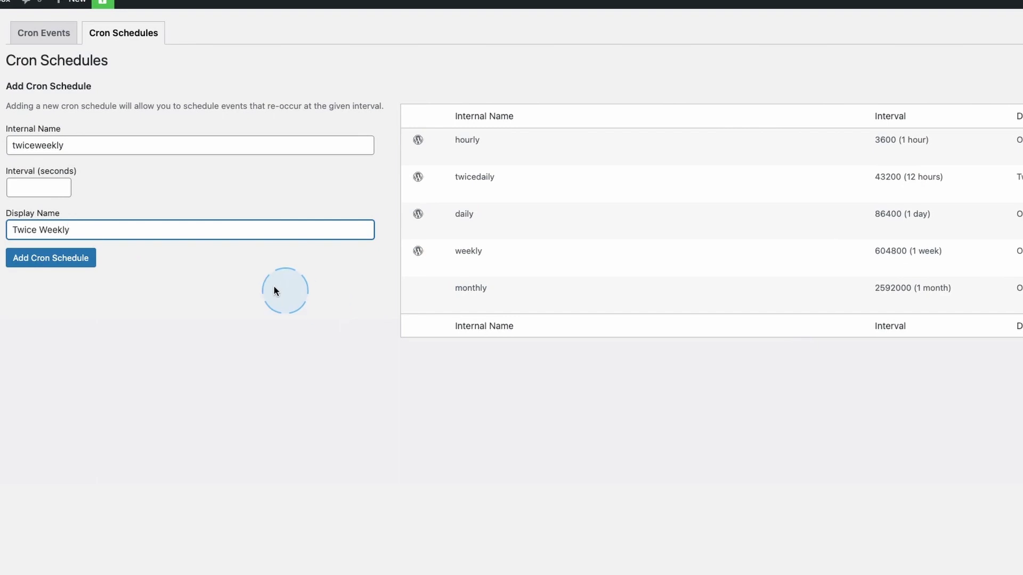
click(16, 187)
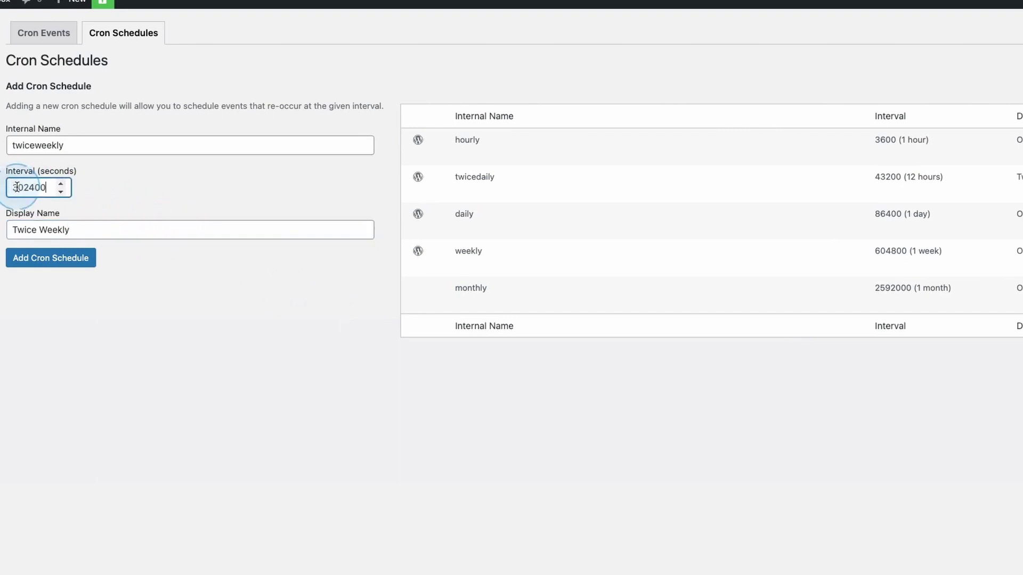
text(302400)
click(53, 267)
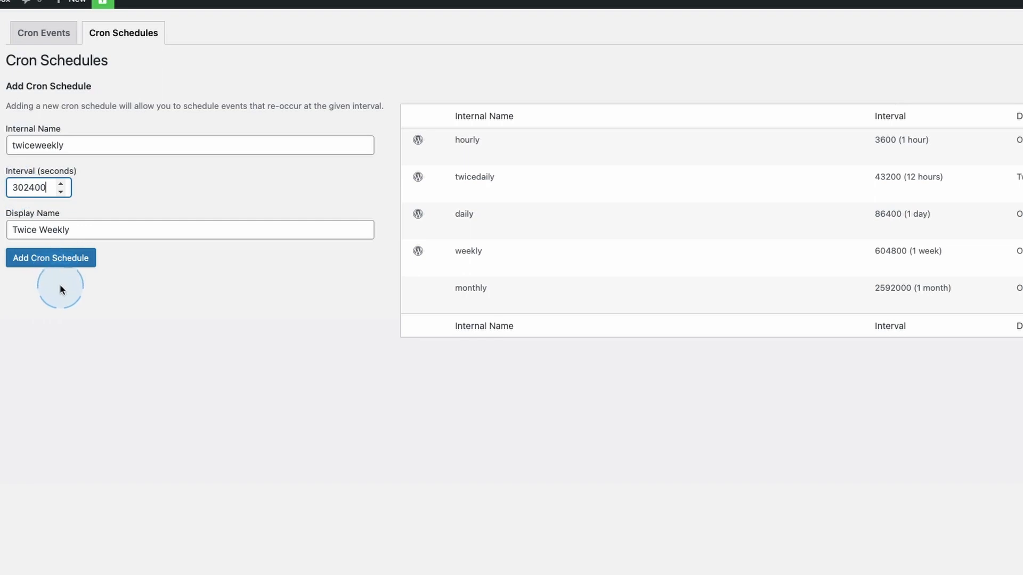
click(46, 262)
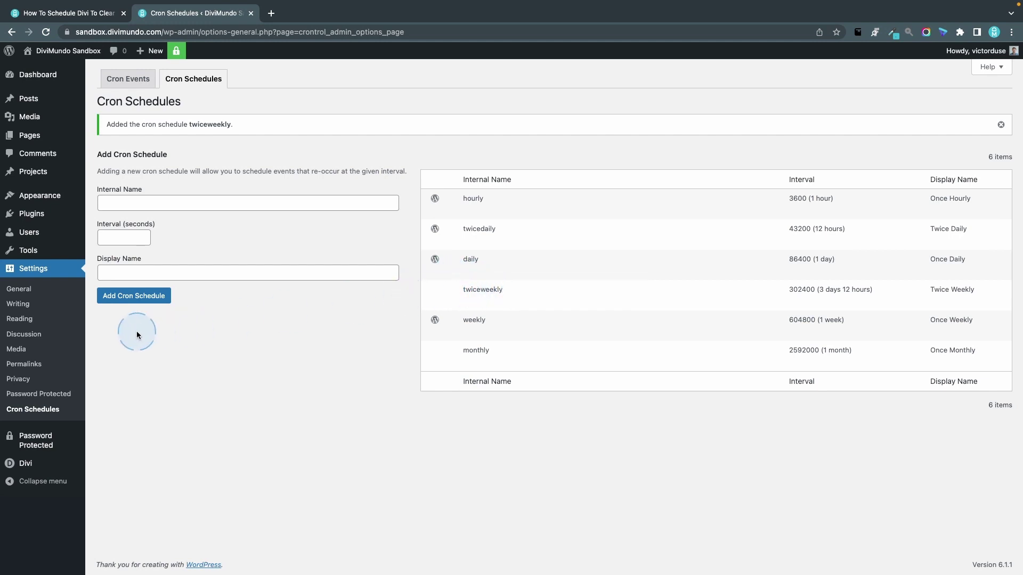
Search Cron Events hooks for 'et_' and edit the et_core_page_resource_auto_clear row
mouse_move(51, 243)
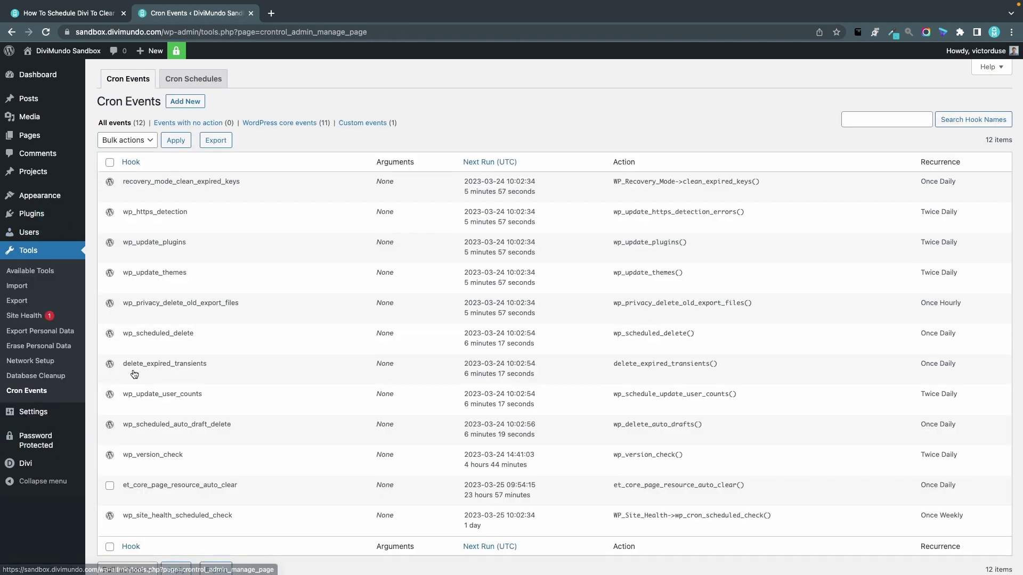
scroll(279, 337, down, 2)
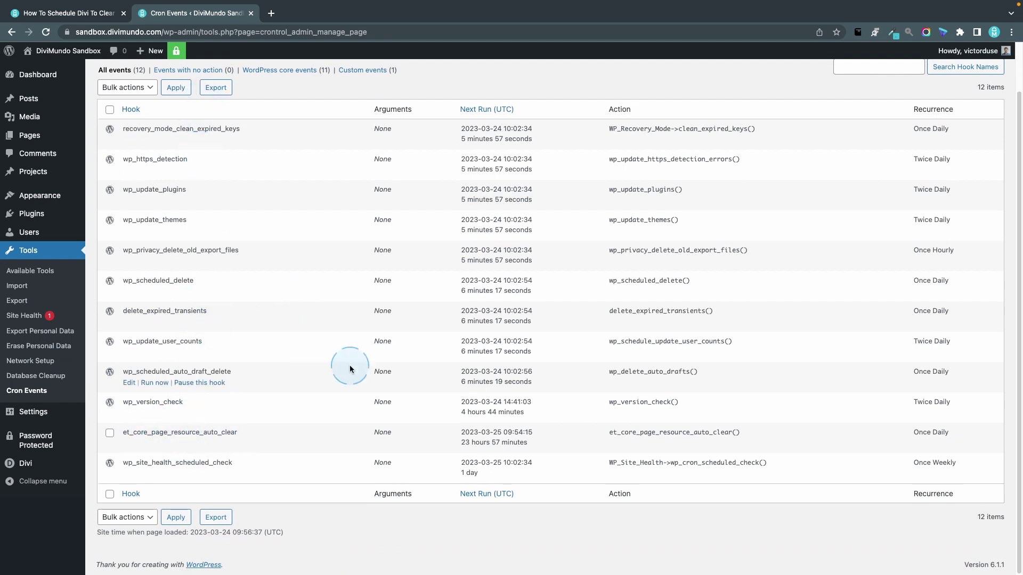
scroll(351, 366, up, 2)
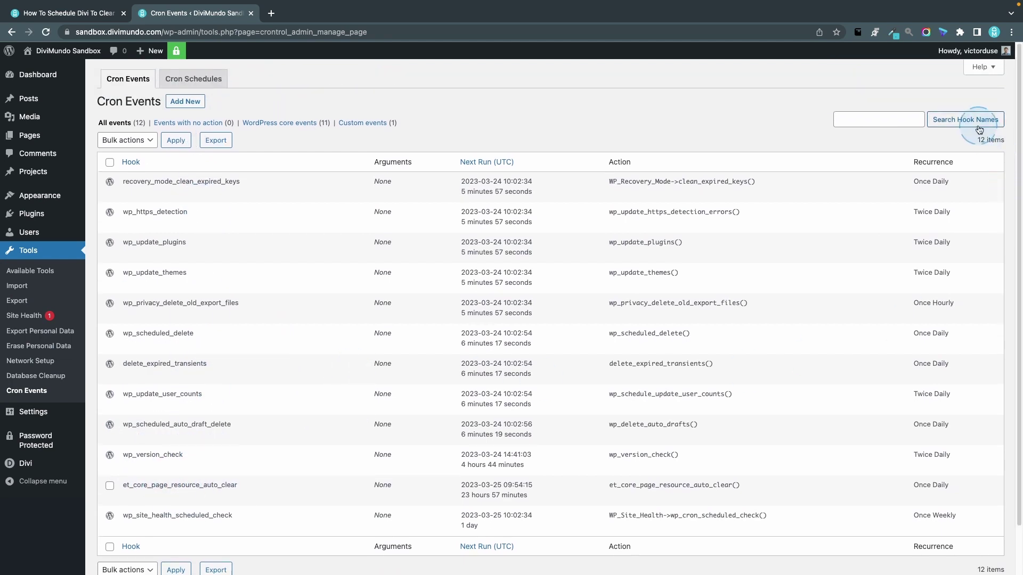
click(869, 121)
text(et)
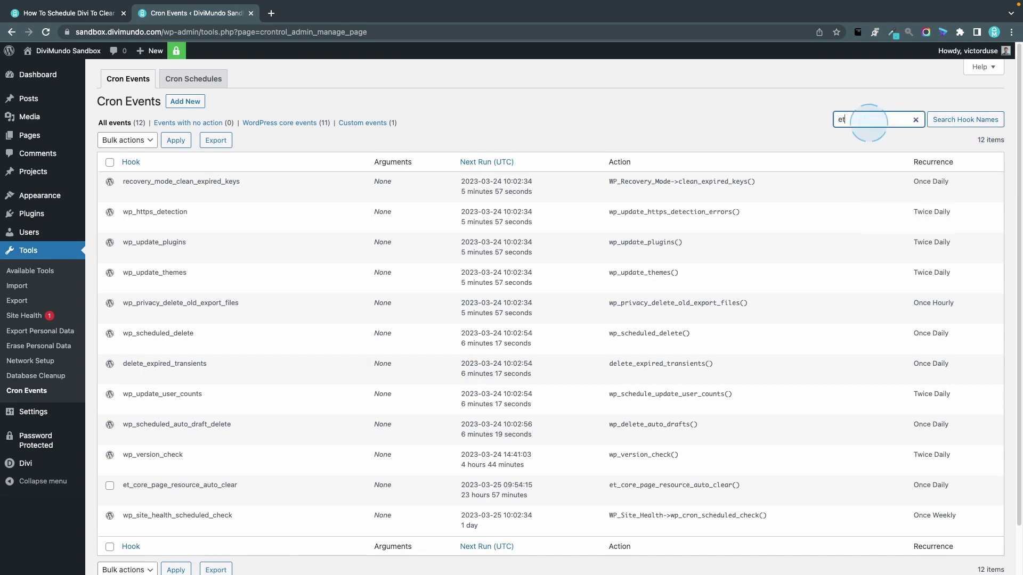
text(_)
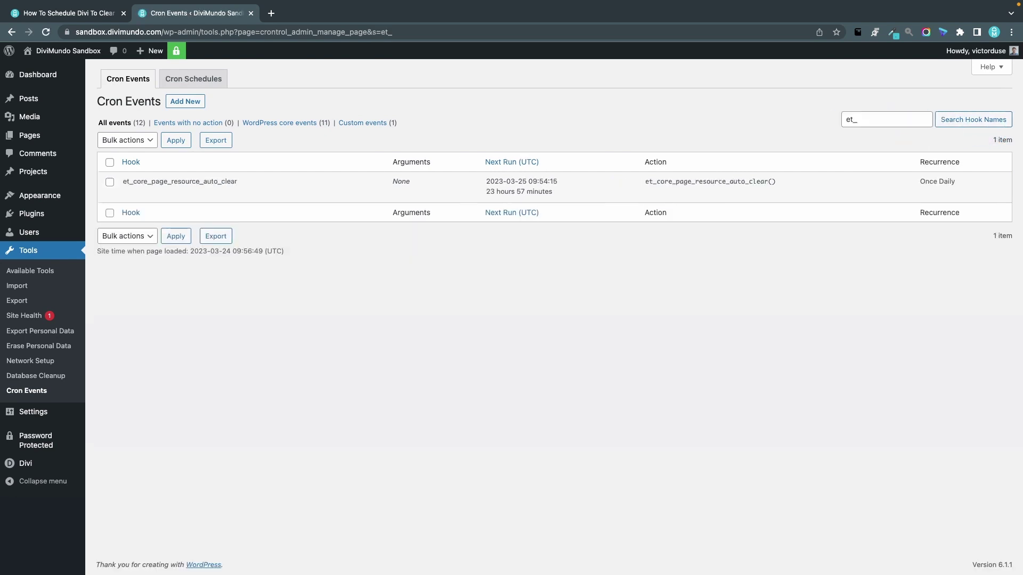
mouse_move(208, 182)
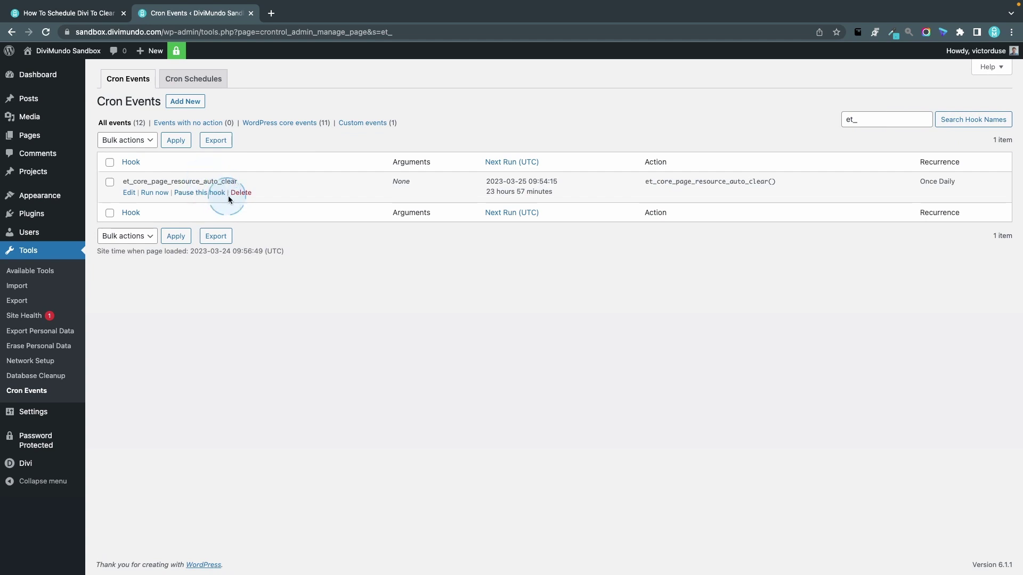
click(130, 192)
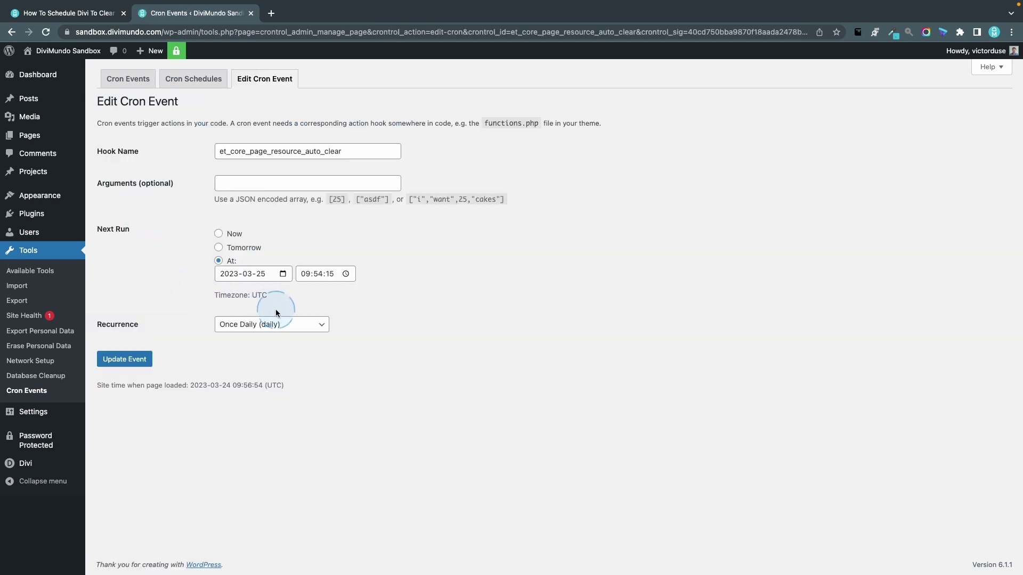
Save the event as Twice Weekly with next run Now, then reload to see 2023-03-27
click(282, 326)
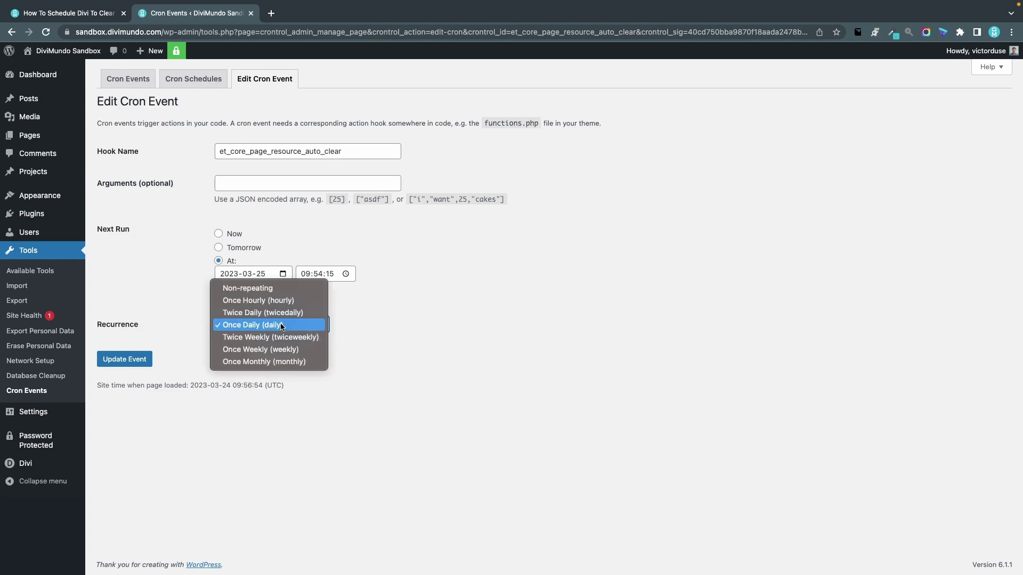
click(281, 337)
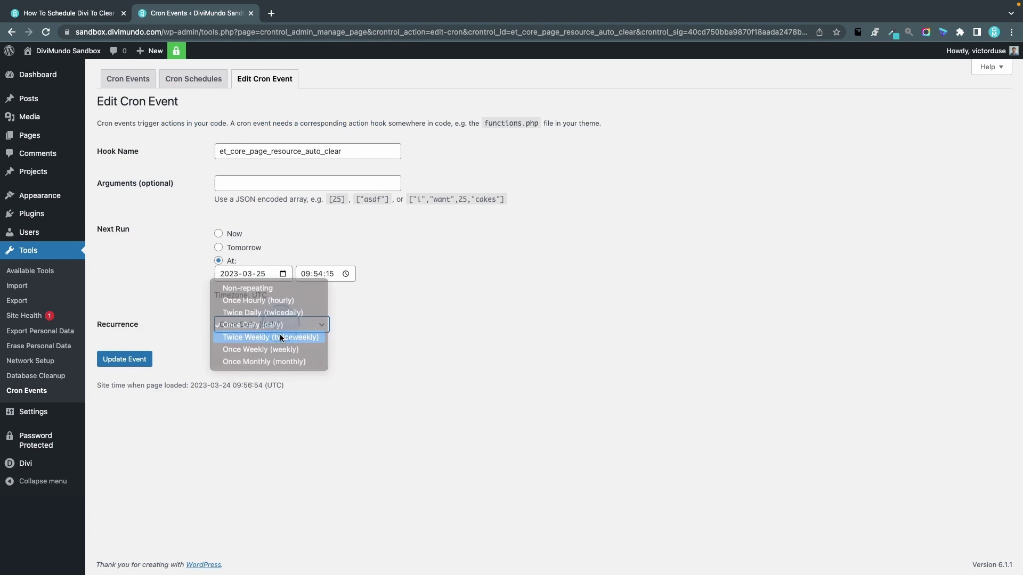
click(193, 305)
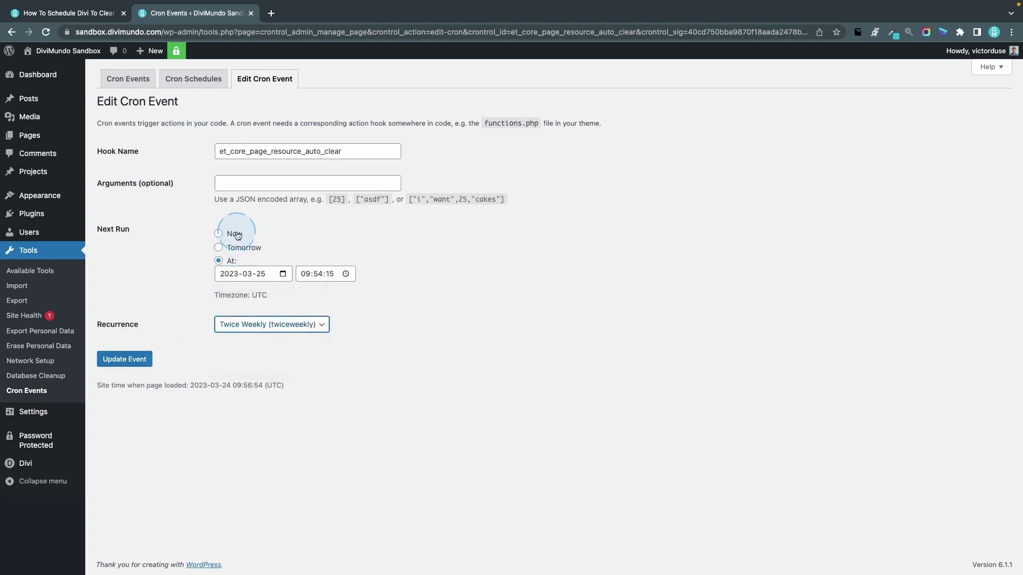
click(219, 234)
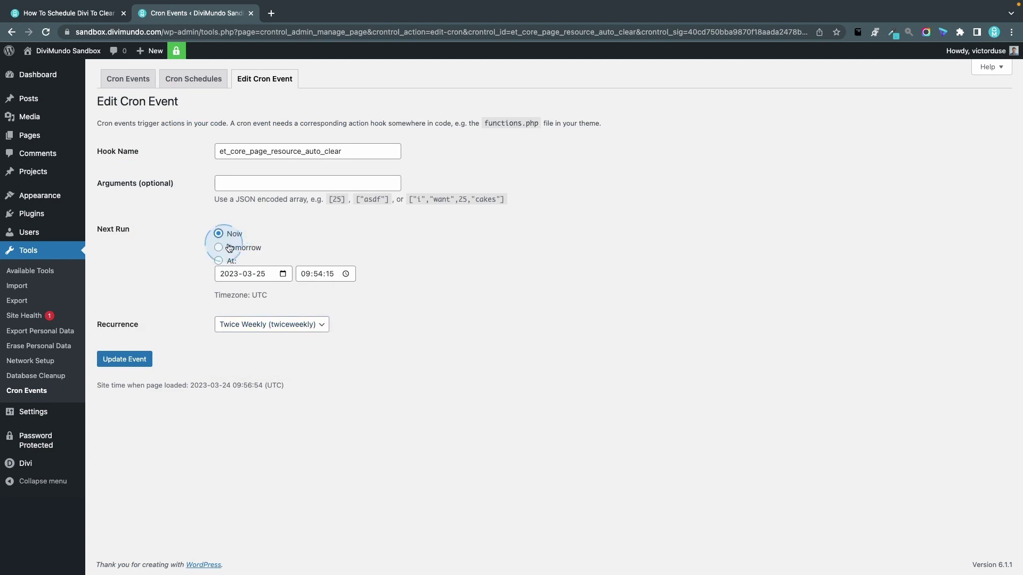
click(131, 361)
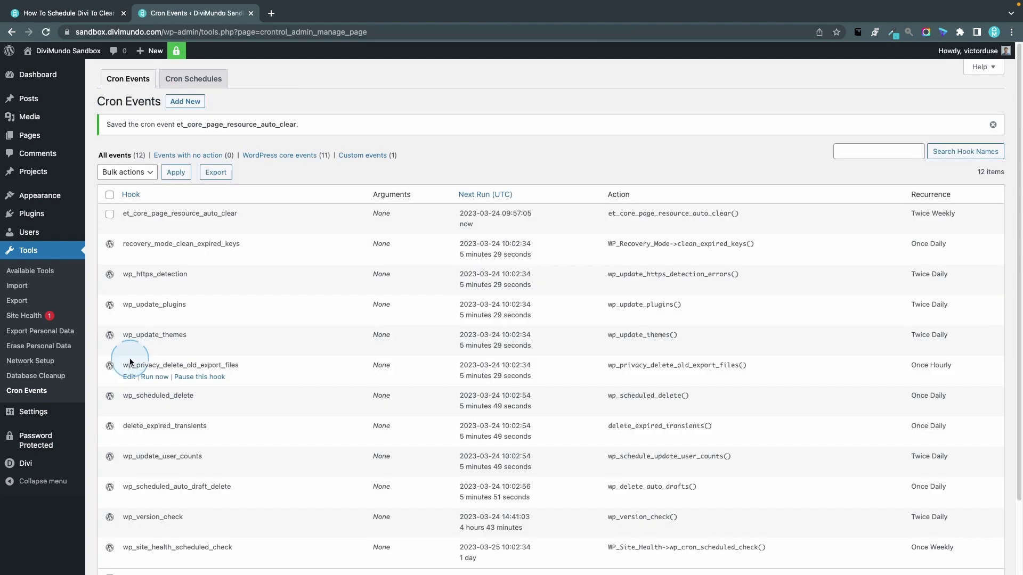
click(46, 32)
scroll(426, 309, down, 3)
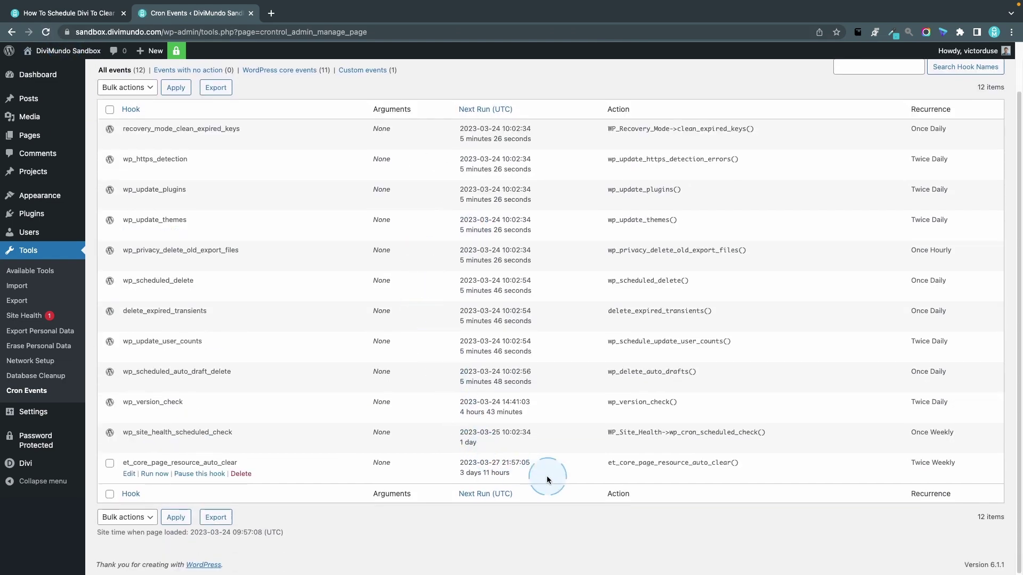